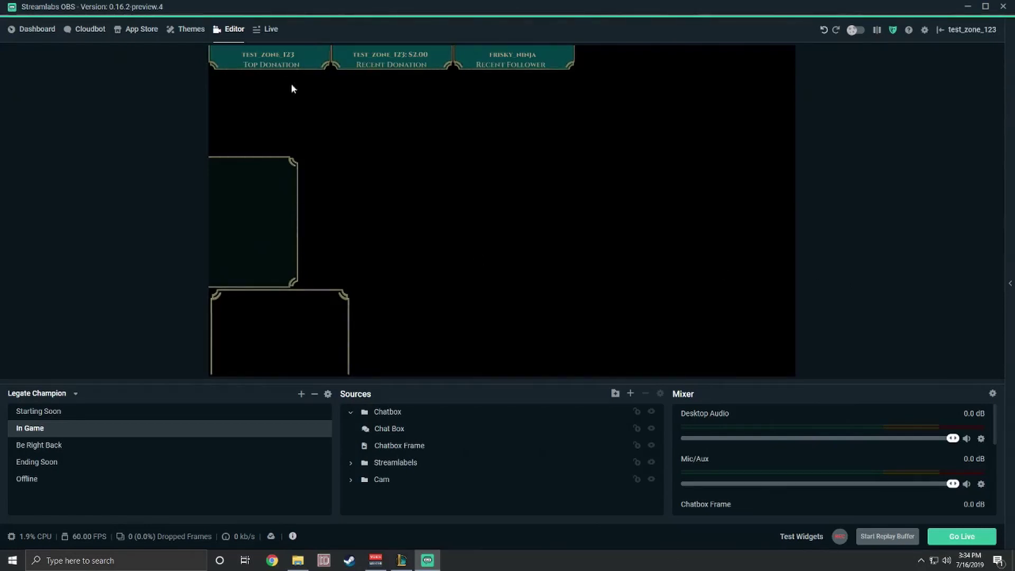
Step: Install the League-themed Legate Champion overlay from the theme library
left_click(198, 37)
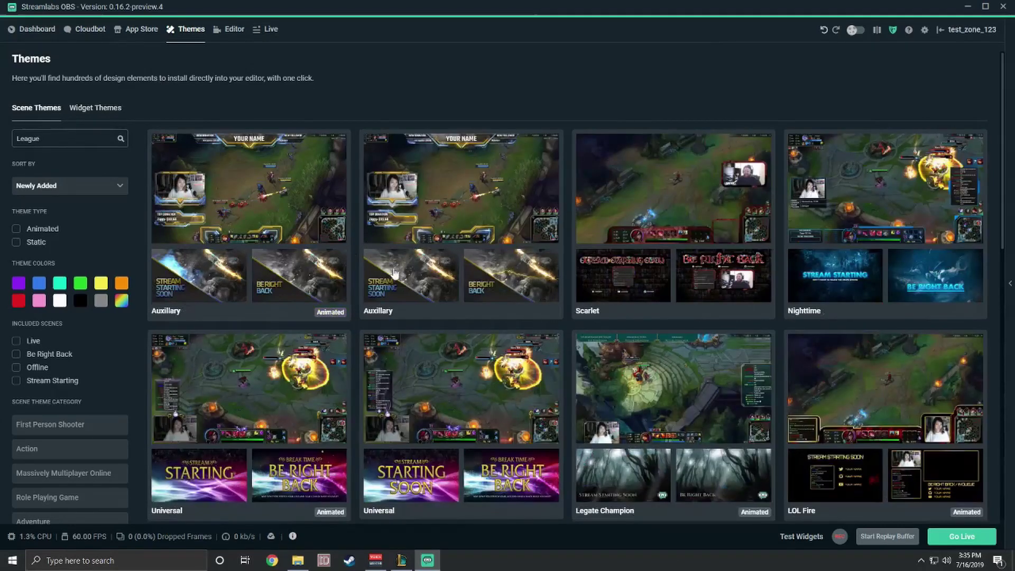
scroll(394, 272, "down", 3)
scroll(394, 272, "down", 3)
left_click(646, 108)
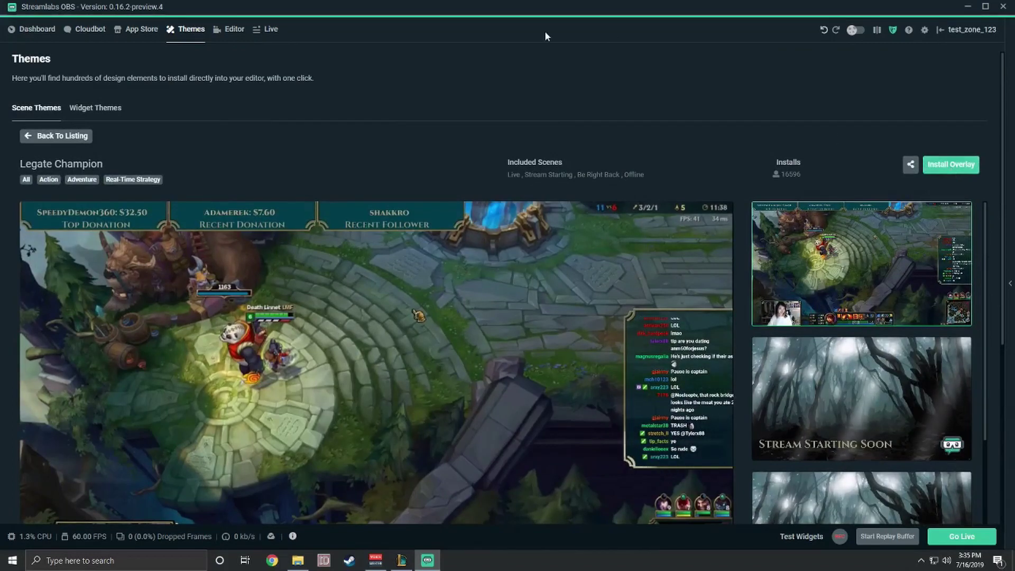
left_click(228, 40)
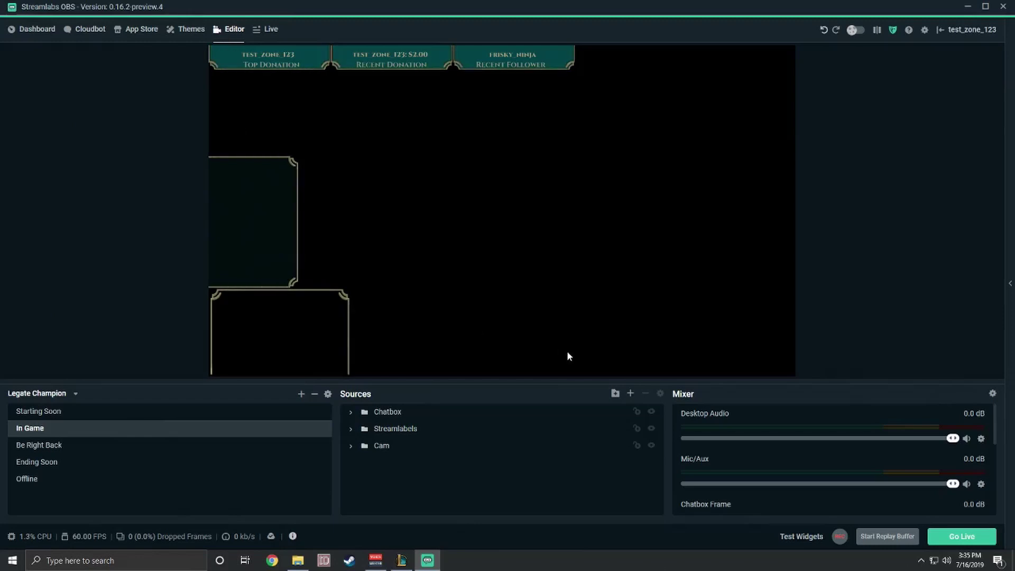
Step: Add a Window Capture source named 'LoL client' capturing the League of Legends client window
left_click(630, 395)
left_click(395, 329)
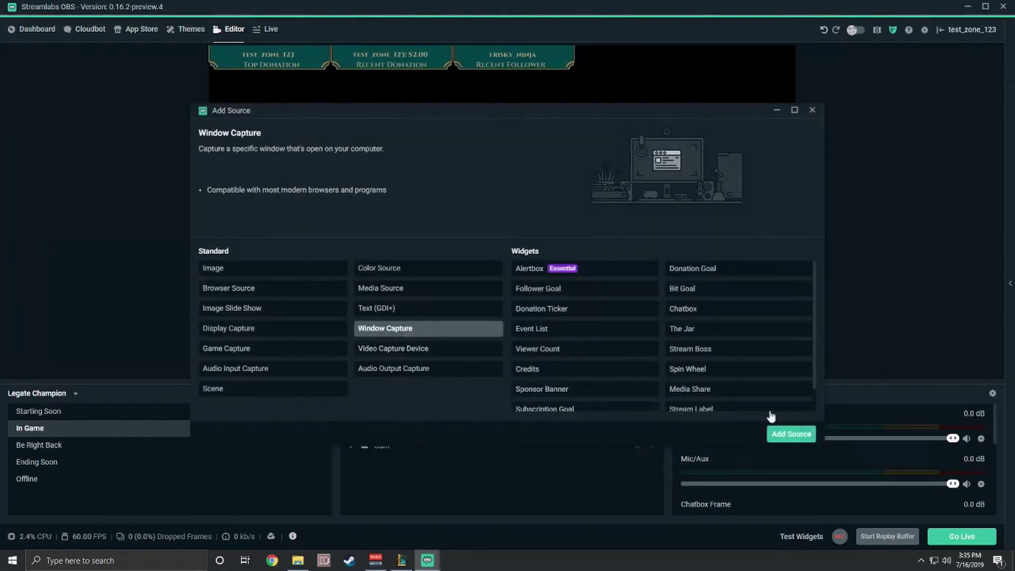
left_click(787, 432)
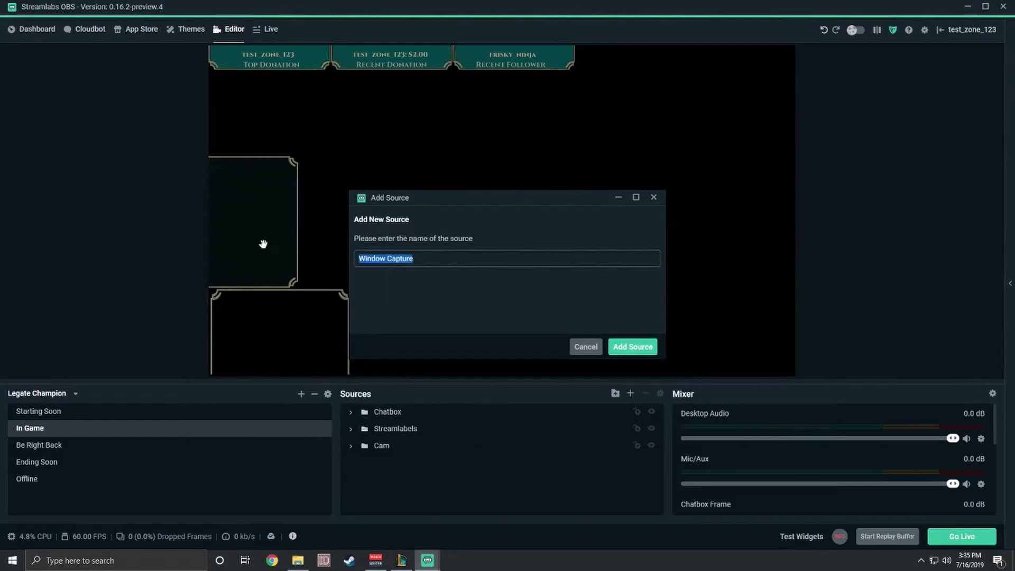
type("LoL client")
left_click(626, 344)
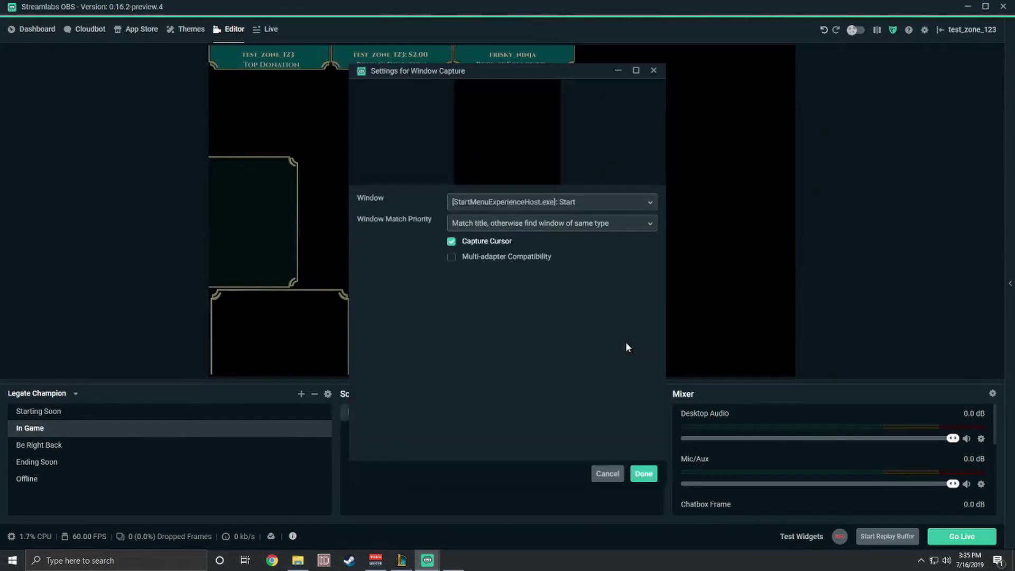
left_click(517, 202)
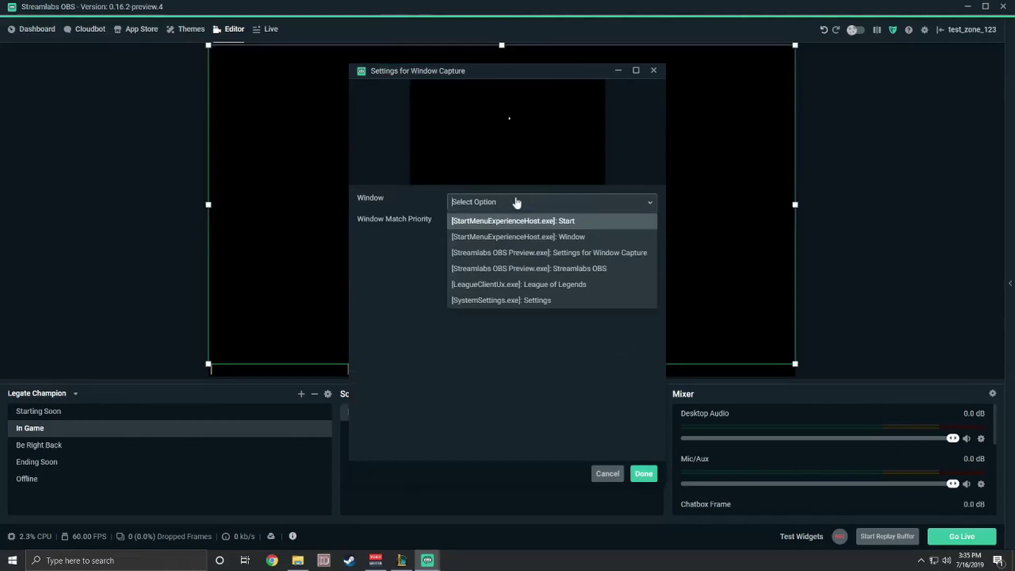
left_click(570, 284)
left_click(649, 474)
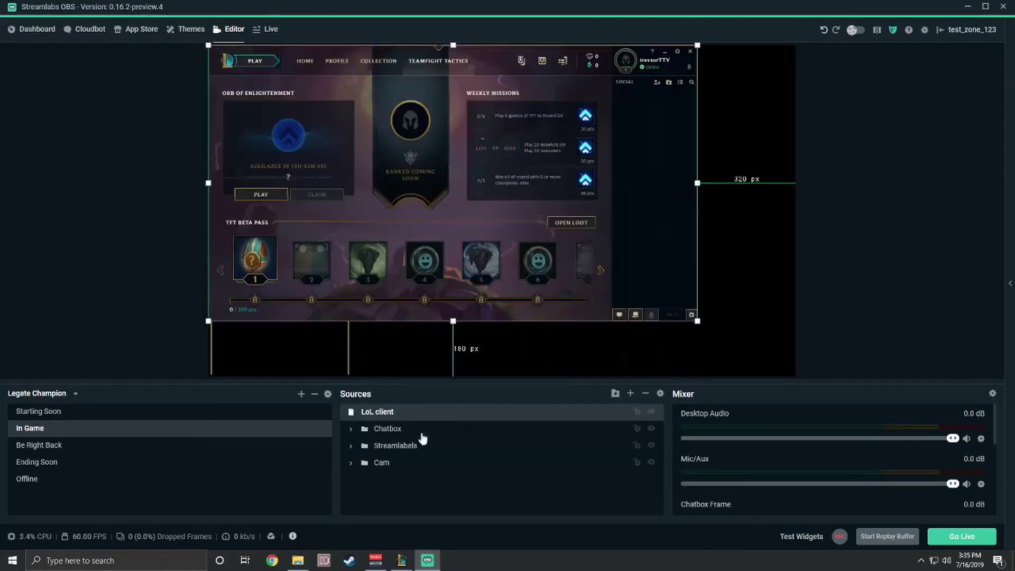
Step: Move 'LoL client' beneath the overlay sources and fit it to the canvas
left_click_drag(370, 412, 381, 473)
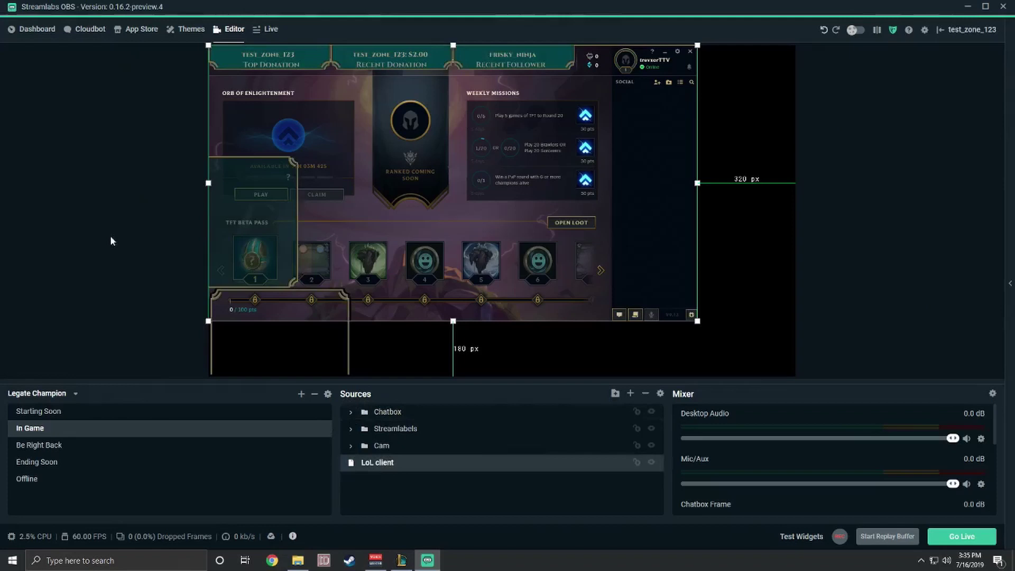
right_click(487, 196)
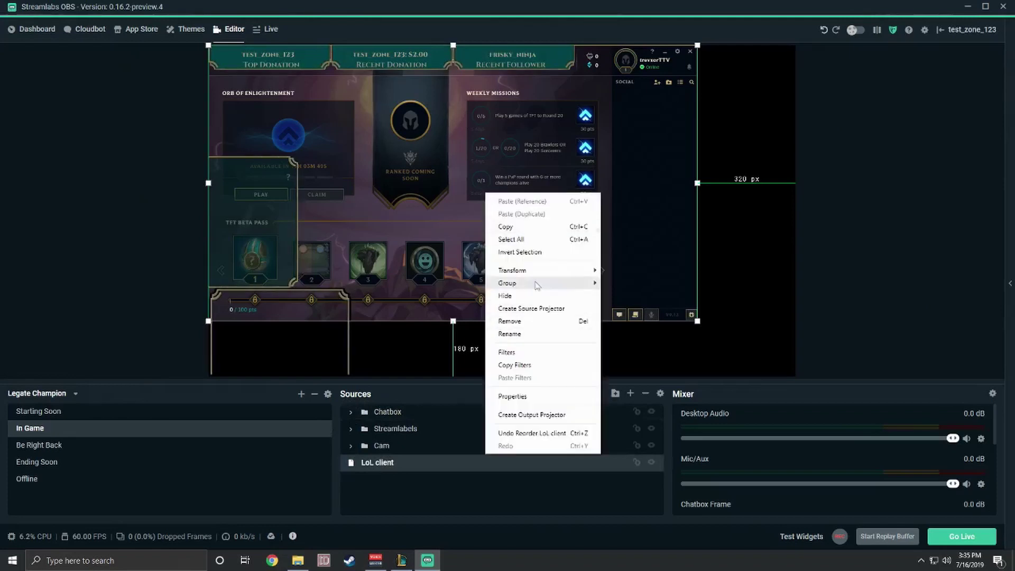
mouse_move(533, 271)
left_click(649, 315)
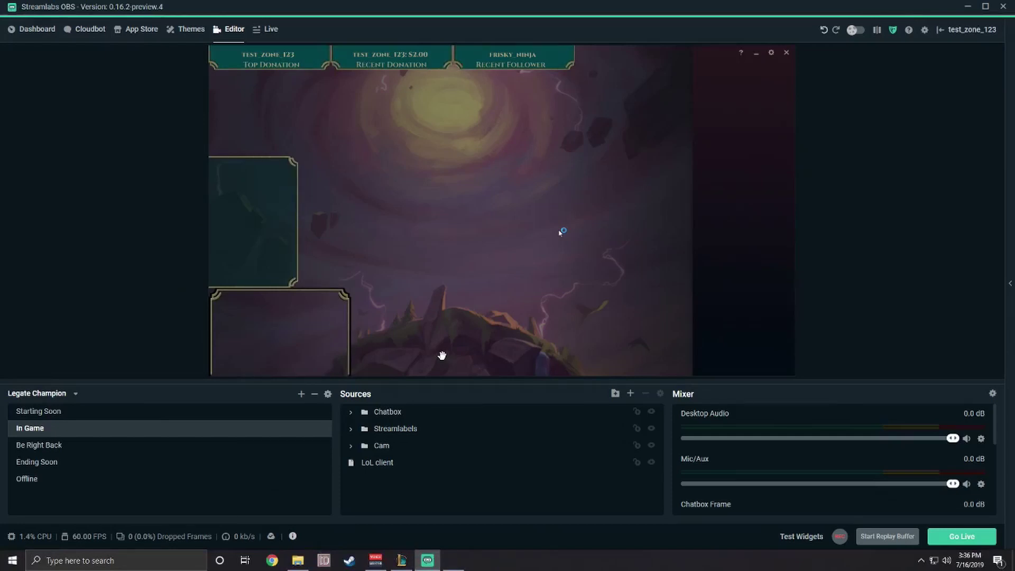
Step: Create a Game Capture source named 'LoL Game'
left_click(630, 393)
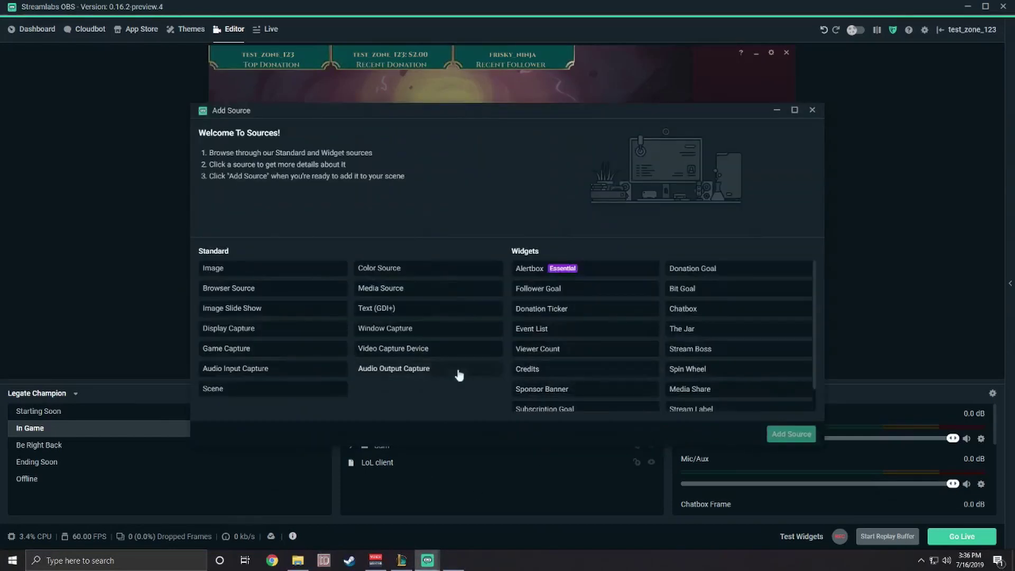
left_click(272, 349)
left_click(778, 435)
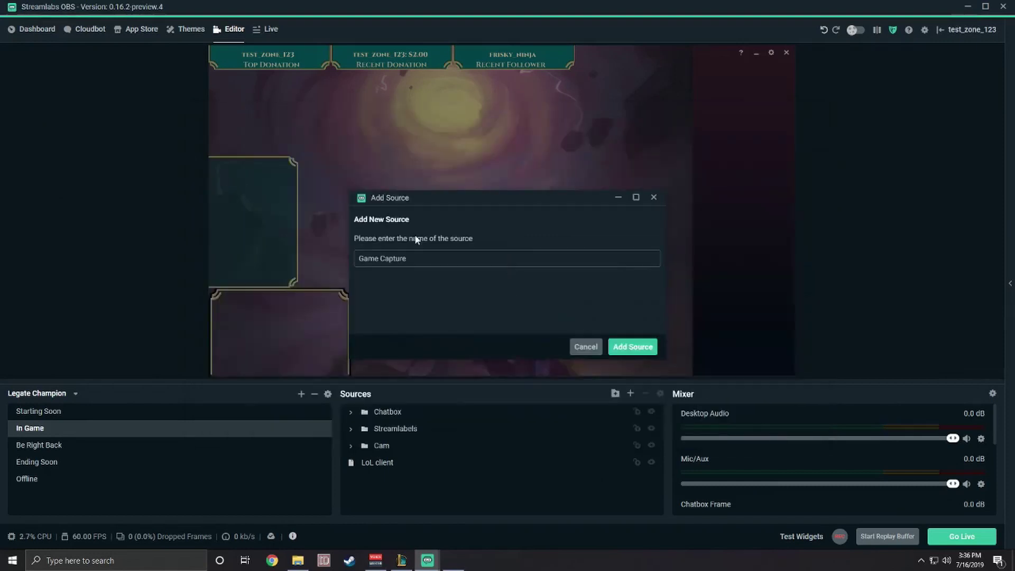
type("LoL Game")
left_click(633, 347)
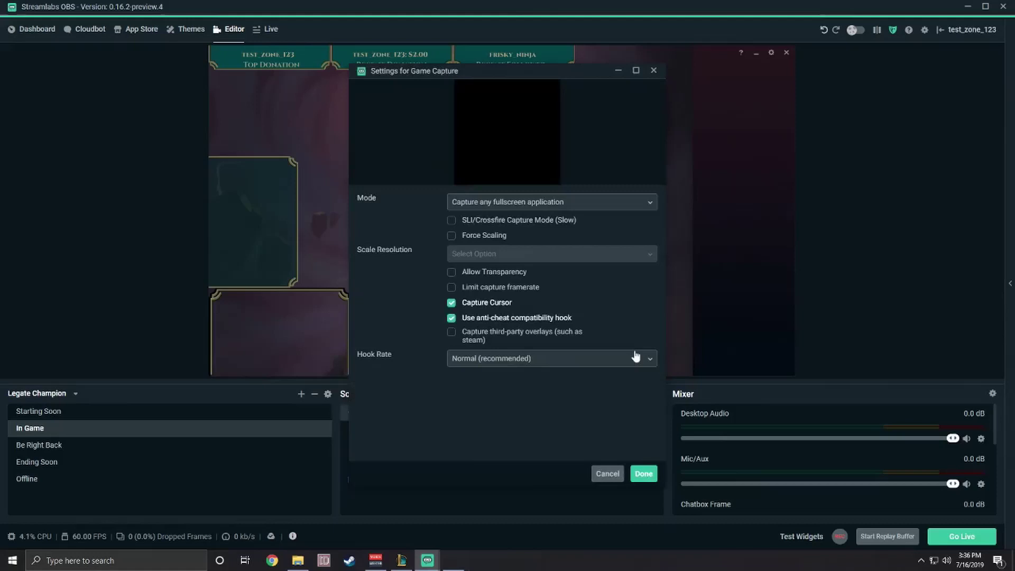
Step: Capture the League of Legends (TM) Client window specifically, then move 'LoL Game' below Cam
left_click(492, 203)
left_click(520, 236)
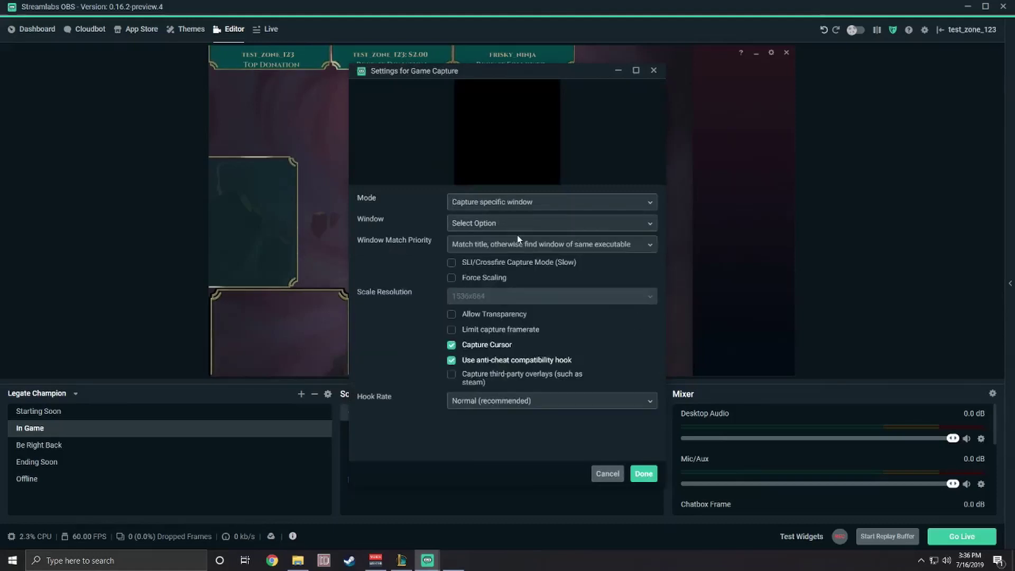
left_click(522, 224)
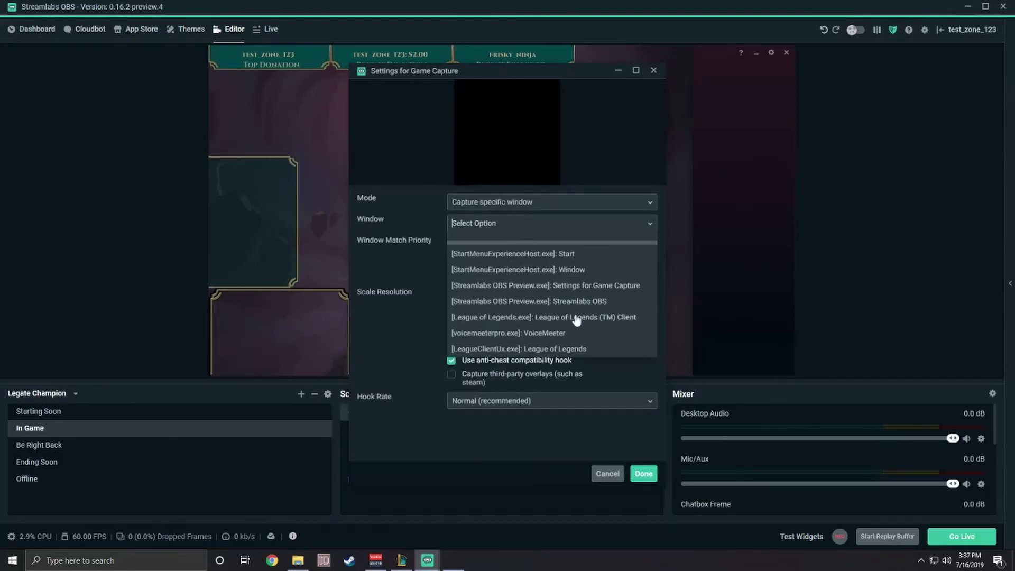
left_click(575, 318)
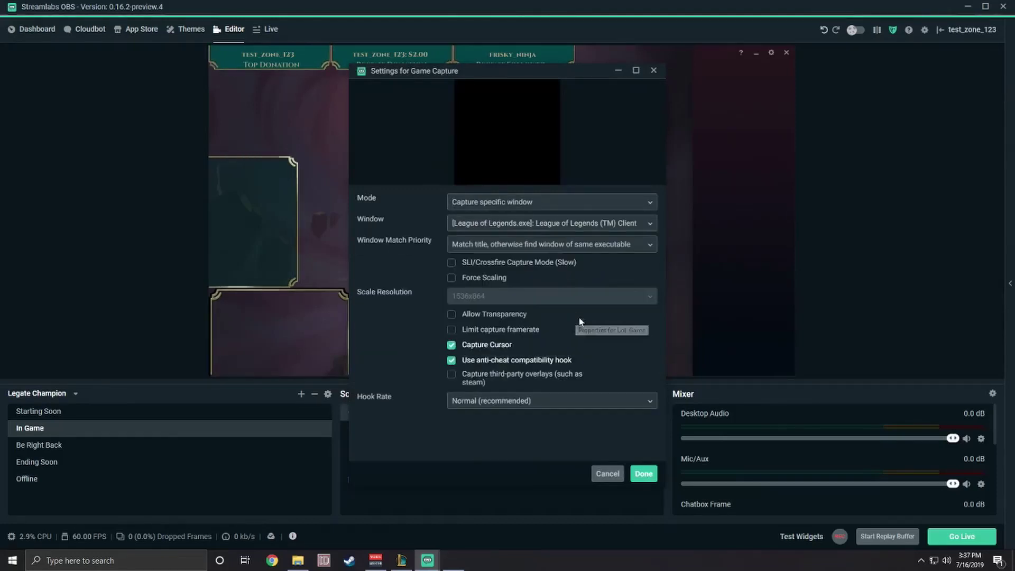
left_click(649, 474)
mouse_move(381, 416)
left_mouse_down()
mouse_move(374, 479)
mouse_move(380, 471)
left_mouse_up()
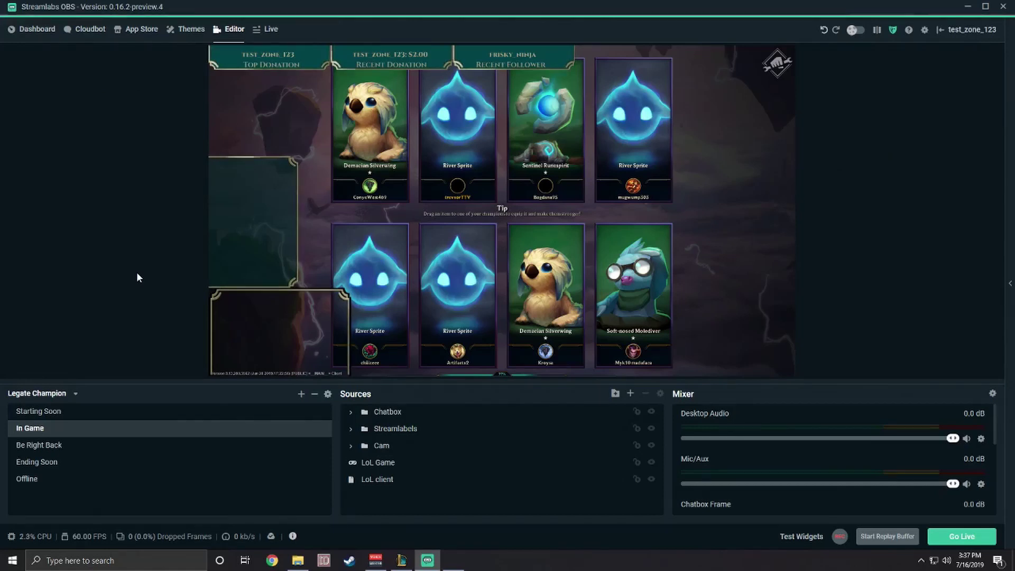
Step: Nudge the Chatbox group slightly along the left edge of the preview
left_click(272, 200)
left_click(389, 412)
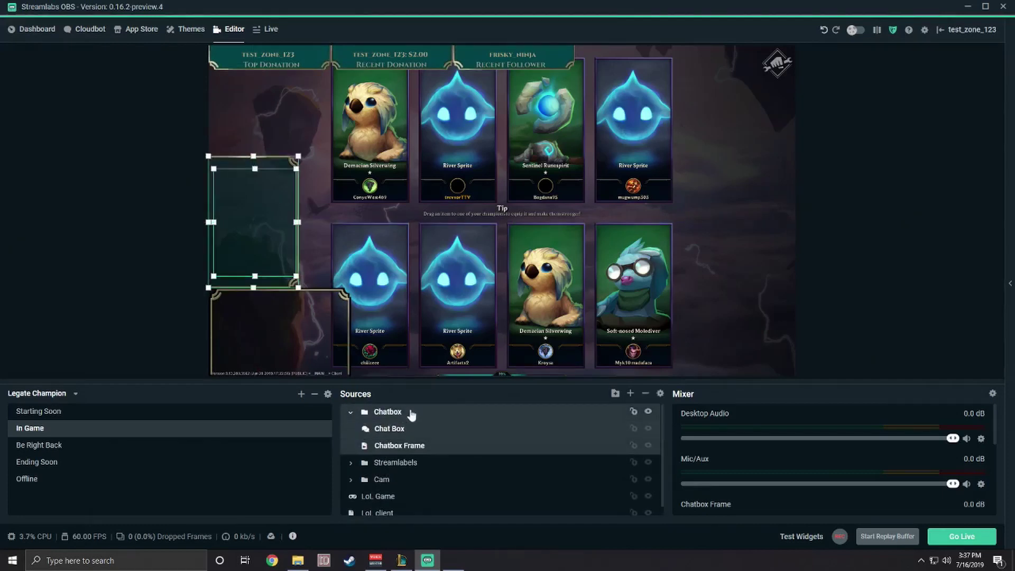
mouse_move(258, 228)
left_mouse_down()
mouse_move(390, 219)
mouse_move(260, 227)
left_mouse_up()
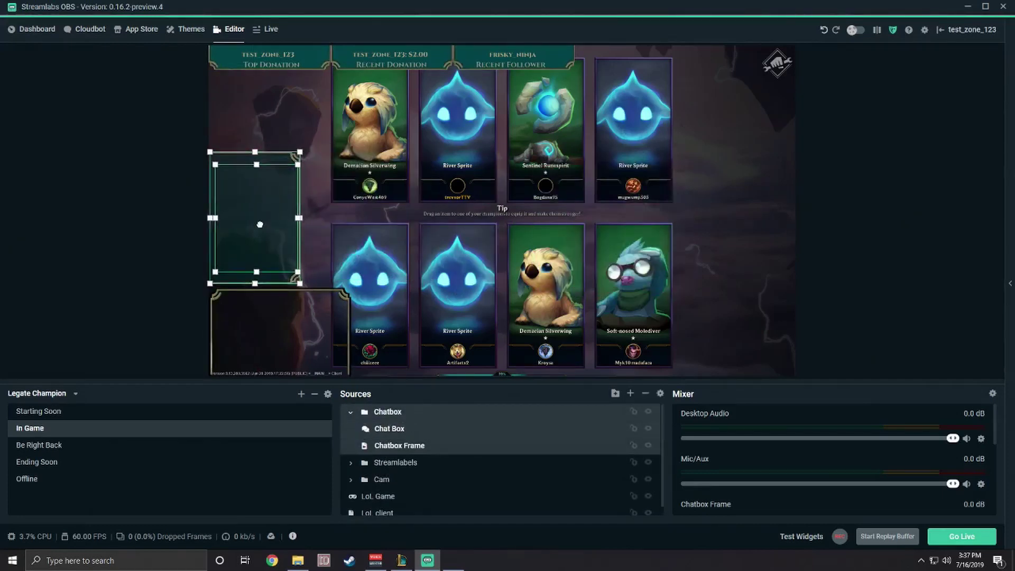
left_click(116, 217)
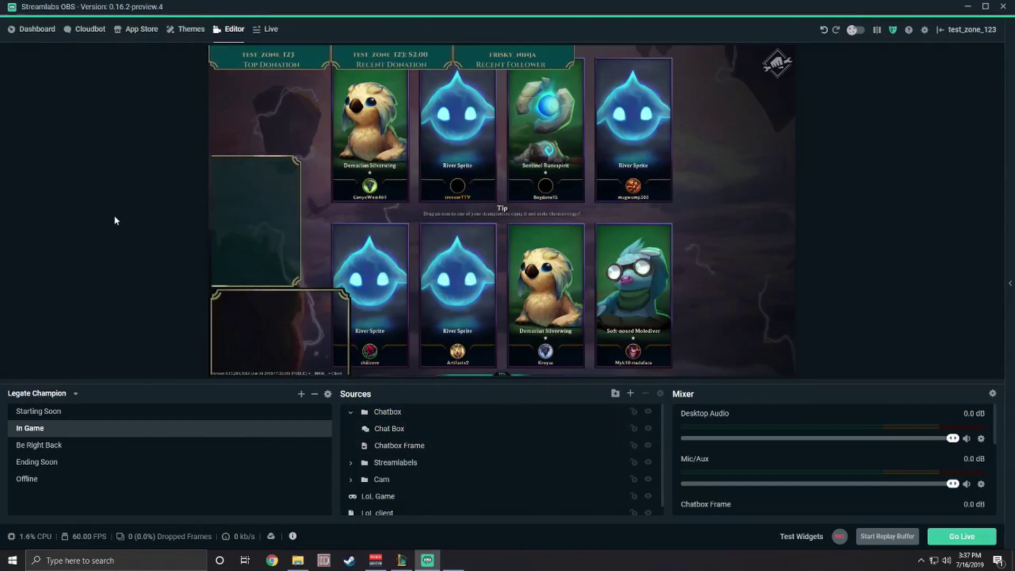
Step: Check the Chatbox Frame's Transform options, leaving them unchanged
left_click(390, 446)
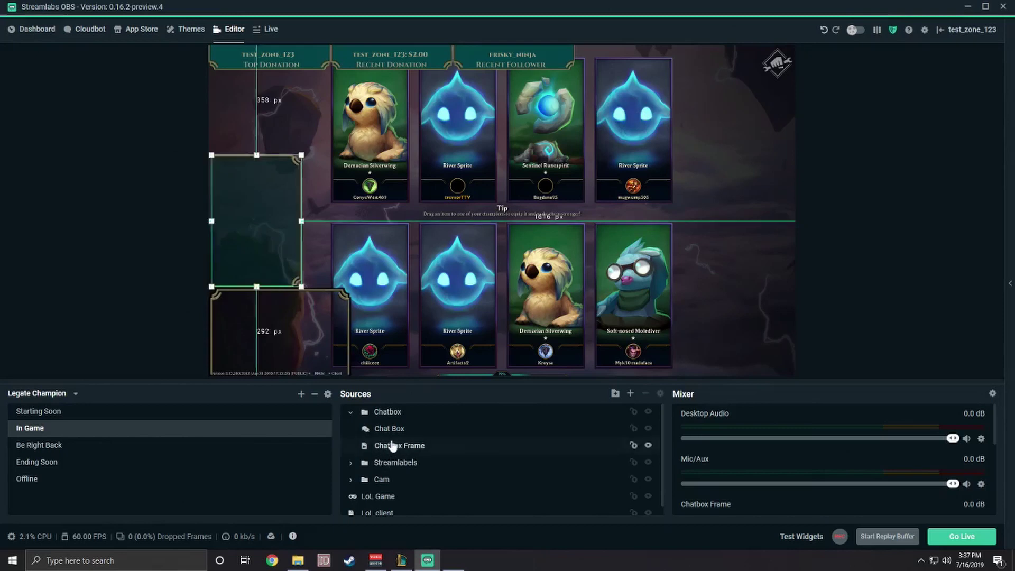
right_click(397, 446)
mouse_move(459, 269)
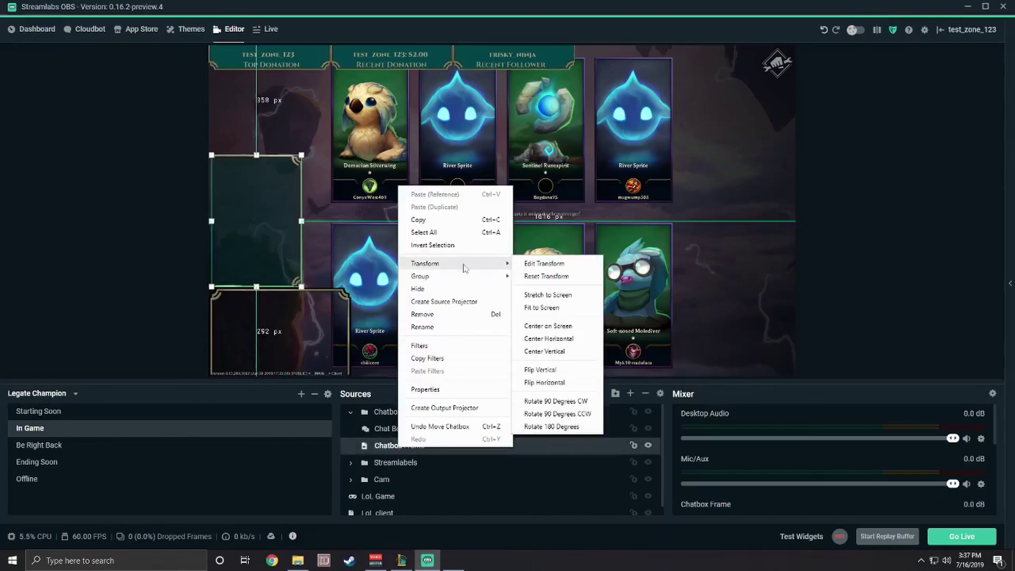
left_click(150, 226)
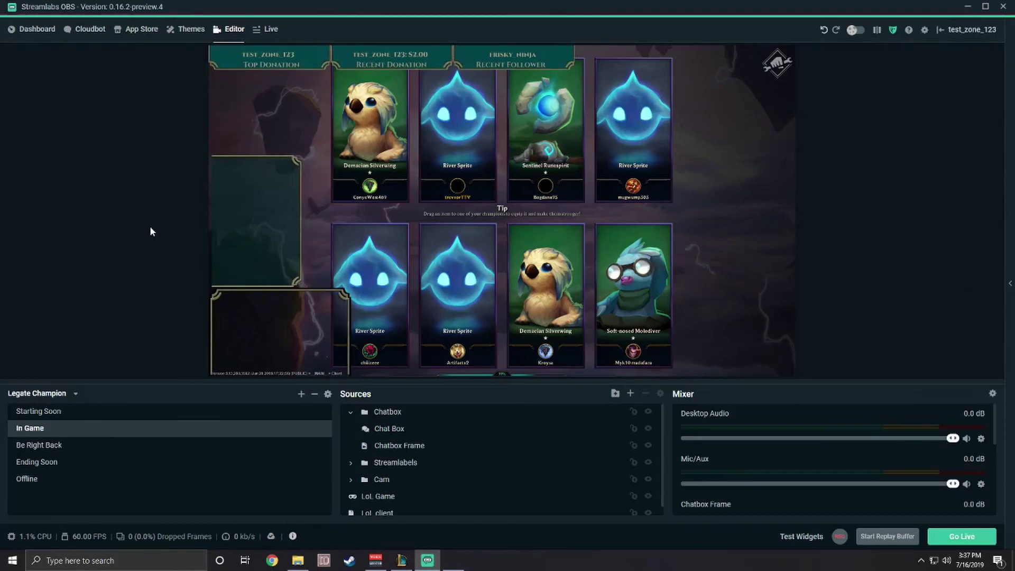
Step: Go live with title 'SLOBS testing don't watch this' and game Teamfight Tactics
left_click(963, 543)
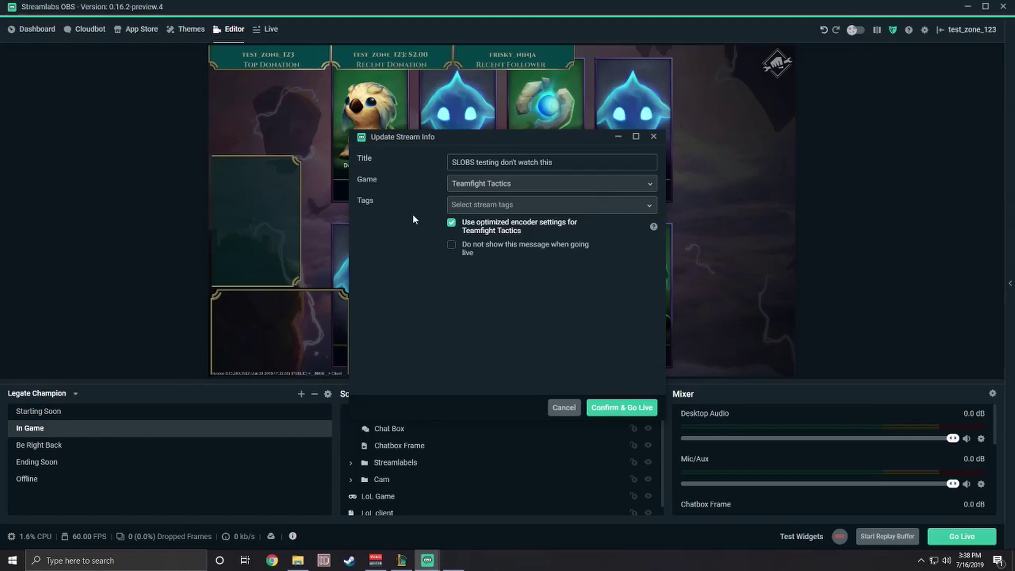
left_click(617, 408)
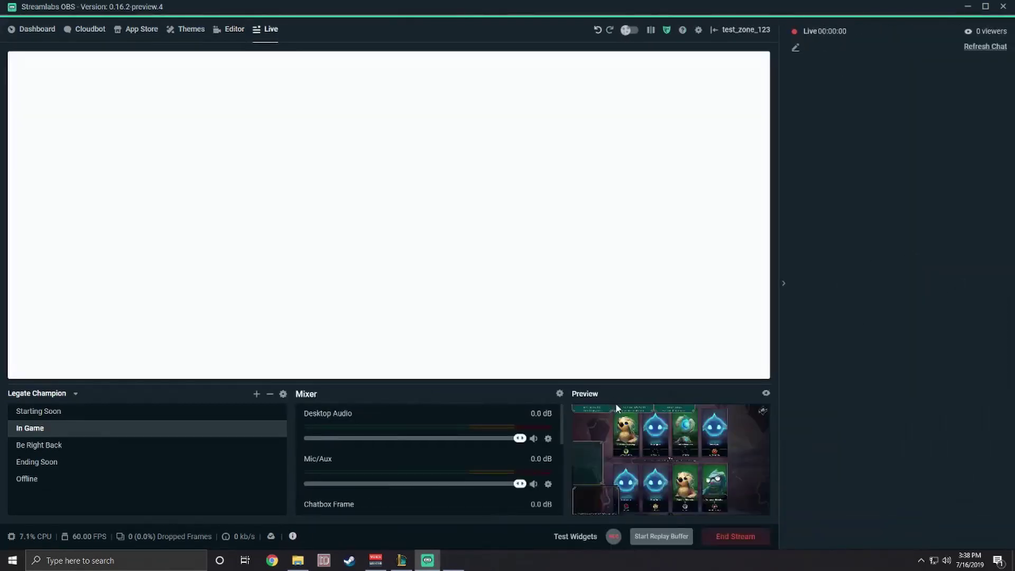